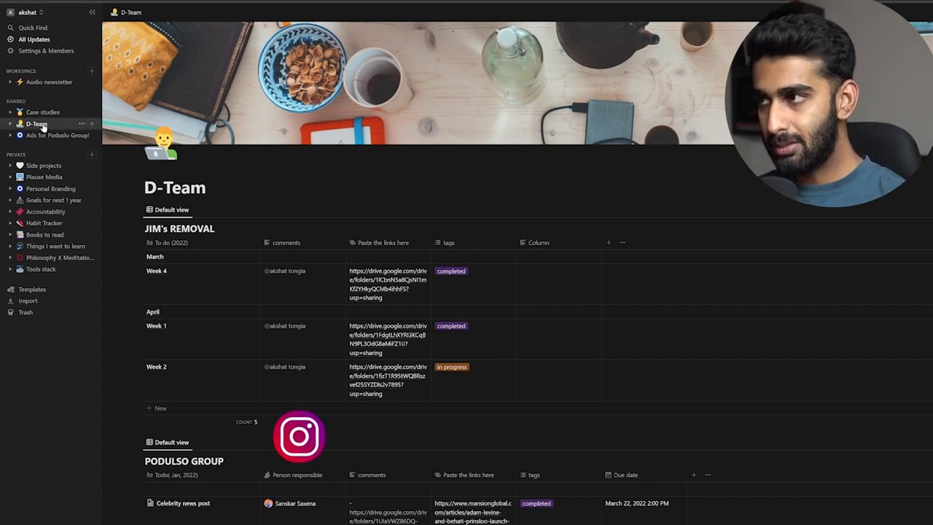
- Hide the sidebar and look through the JIM's REMOVAL and PODULSO GROUP task tables on the D-Team page
{"action": "left_click", "coordinate": [92, 12]}
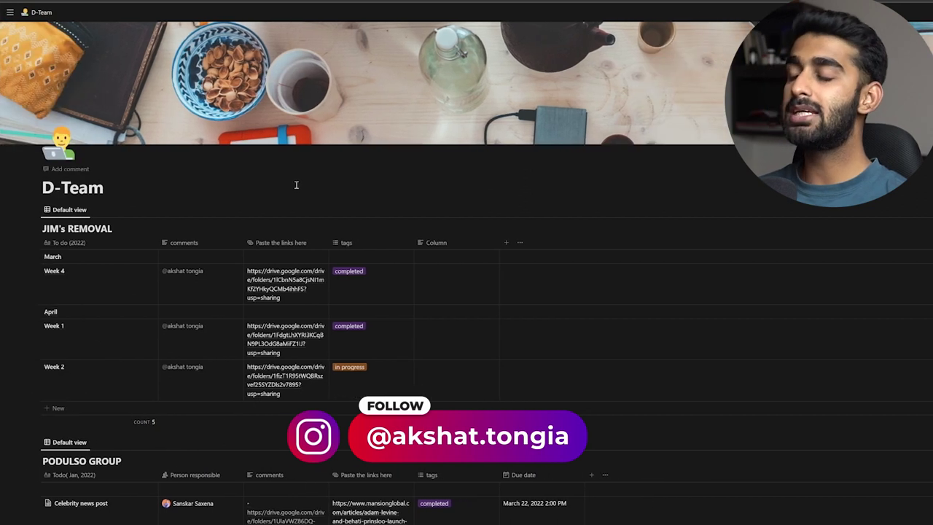
{"action": "scroll", "coordinate": [295, 184], "scroll_direction": "down", "scroll_amount": 1}
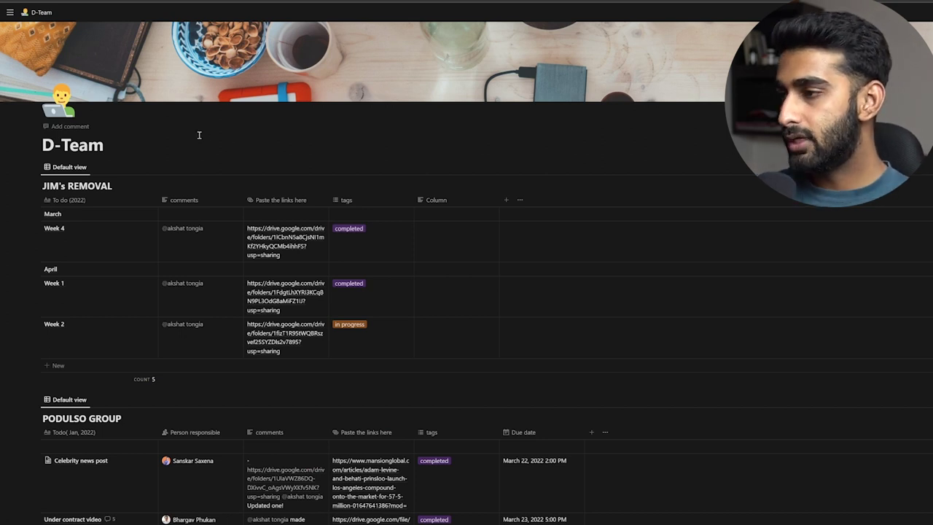
{"action": "scroll", "coordinate": [199, 135], "scroll_direction": "down", "scroll_amount": 1}
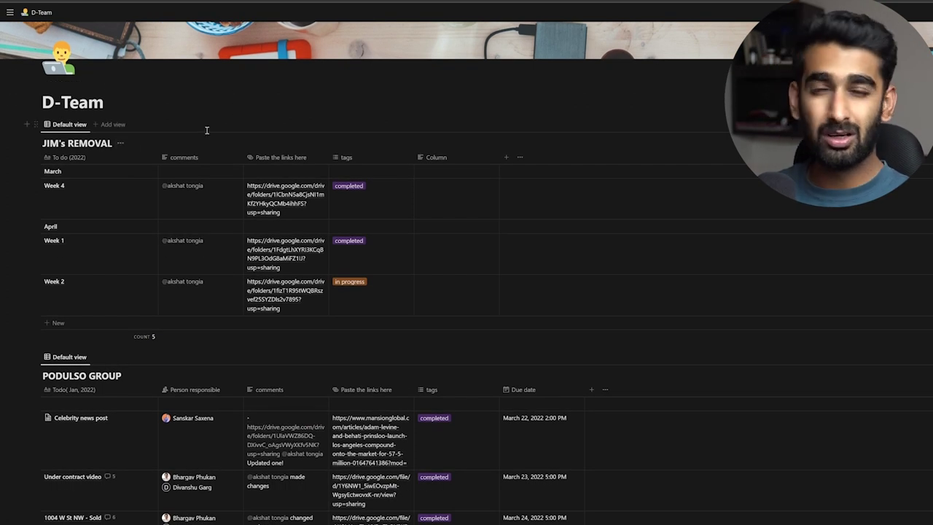
{"action": "scroll", "coordinate": [206, 132], "scroll_direction": "down", "scroll_amount": 2}
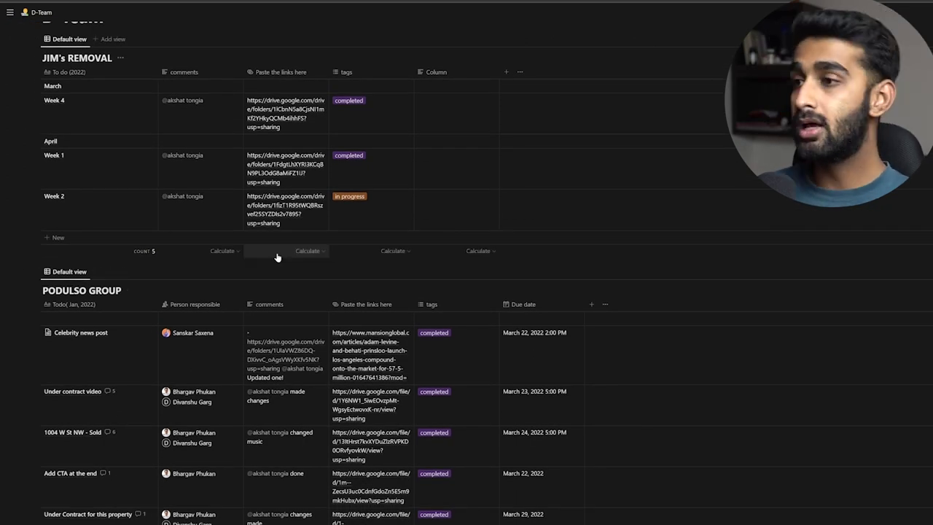
{"action": "scroll", "coordinate": [266, 240], "scroll_direction": "up", "scroll_amount": 3}
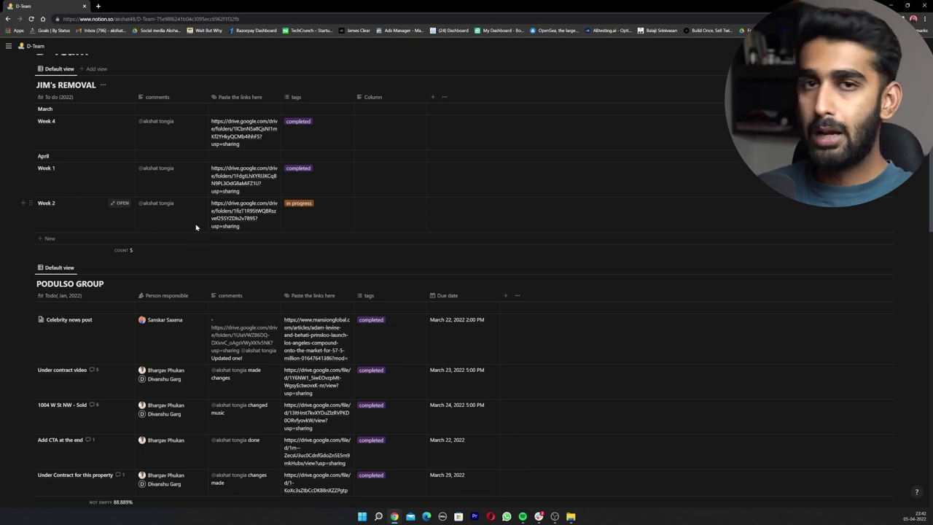
{"action": "scroll", "coordinate": [167, 178], "scroll_direction": "down", "scroll_amount": 1}
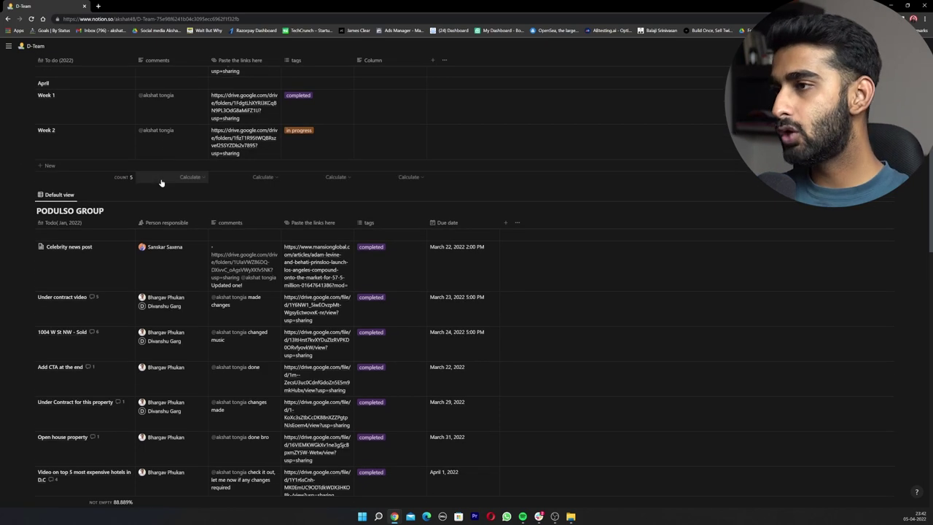
{"action": "scroll", "coordinate": [102, 182], "scroll_direction": "down", "scroll_amount": 1}
{"action": "scroll", "coordinate": [73, 124], "scroll_direction": "down", "scroll_amount": 1}
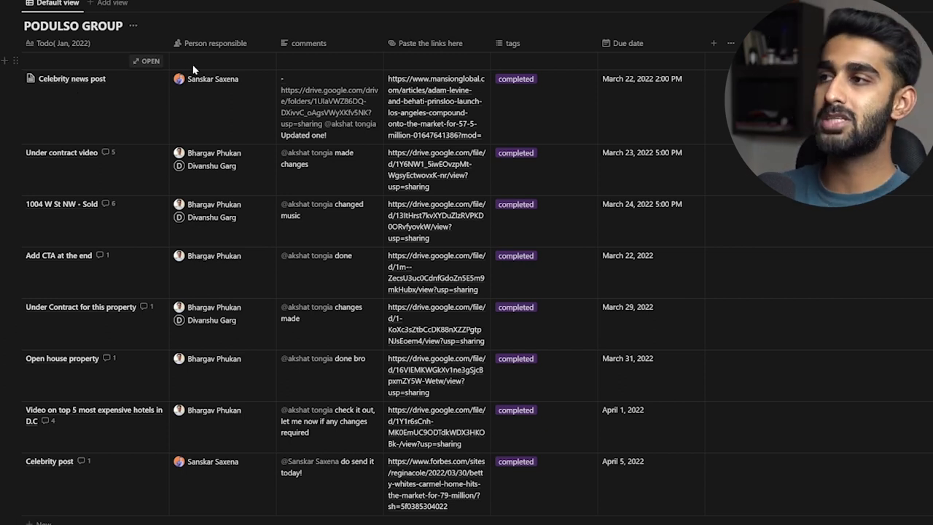
- View the people who can be assigned as Person responsible for the Celebrity news post in the PODULSO GROUP table
{"action": "left_click", "coordinate": [203, 105]}
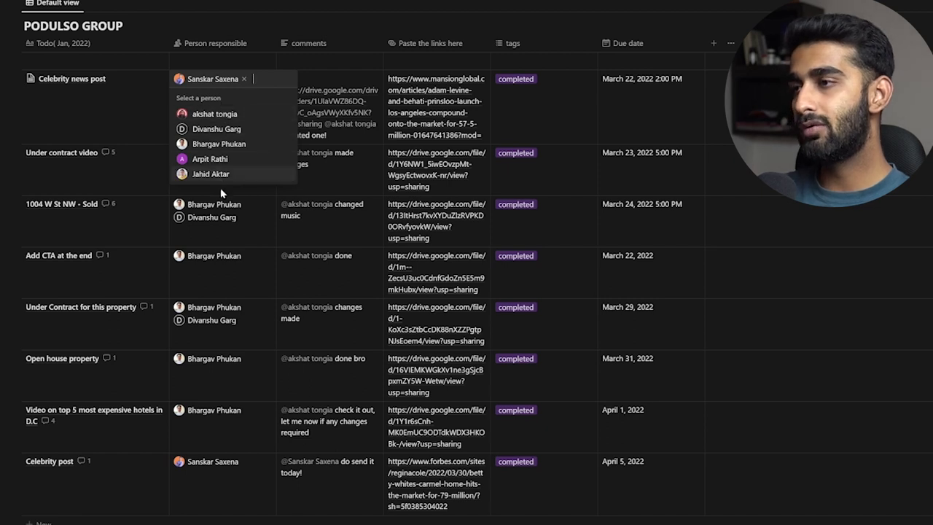
{"action": "key", "text": "Escape"}
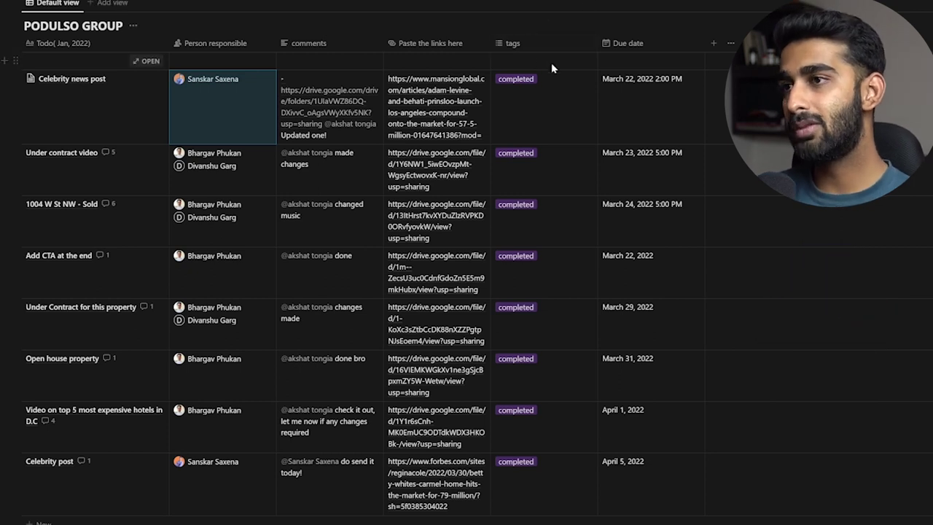
- Try adding the "in progress" tag to the Celebrity news post, and remove it again
{"action": "left_click", "coordinate": [547, 97]}
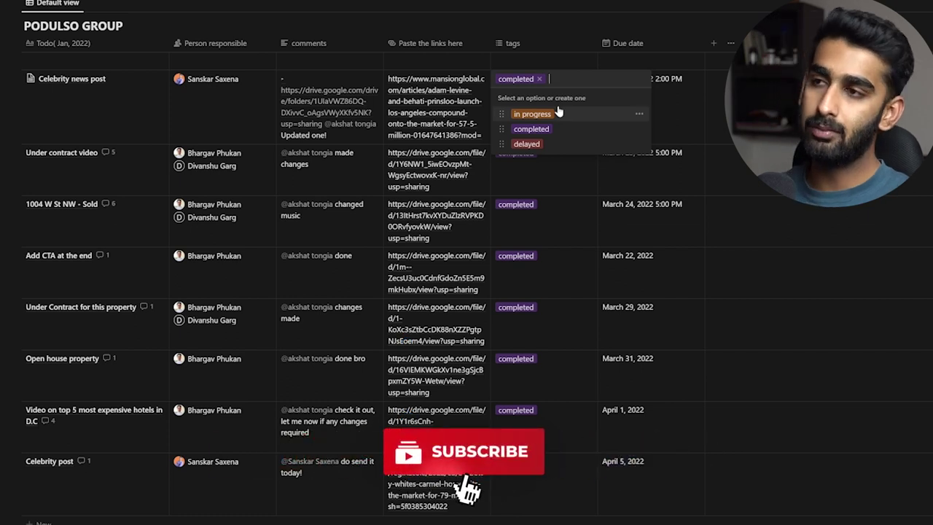
{"action": "left_click", "coordinate": [556, 114]}
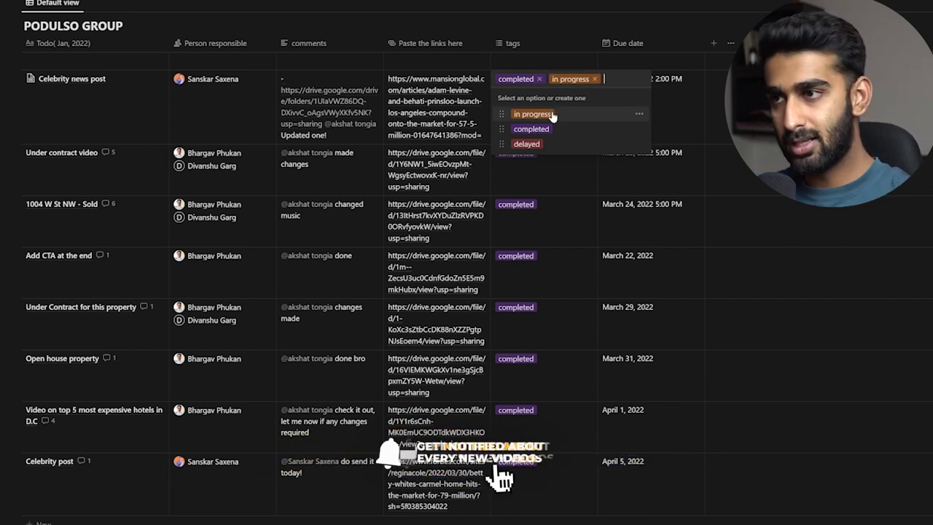
{"action": "left_click", "coordinate": [594, 79]}
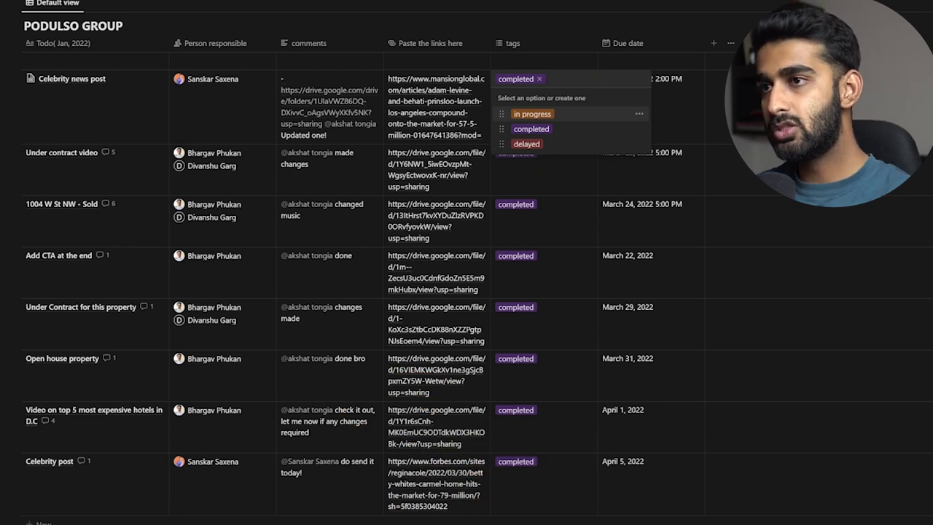
{"action": "key", "text": "Escape"}
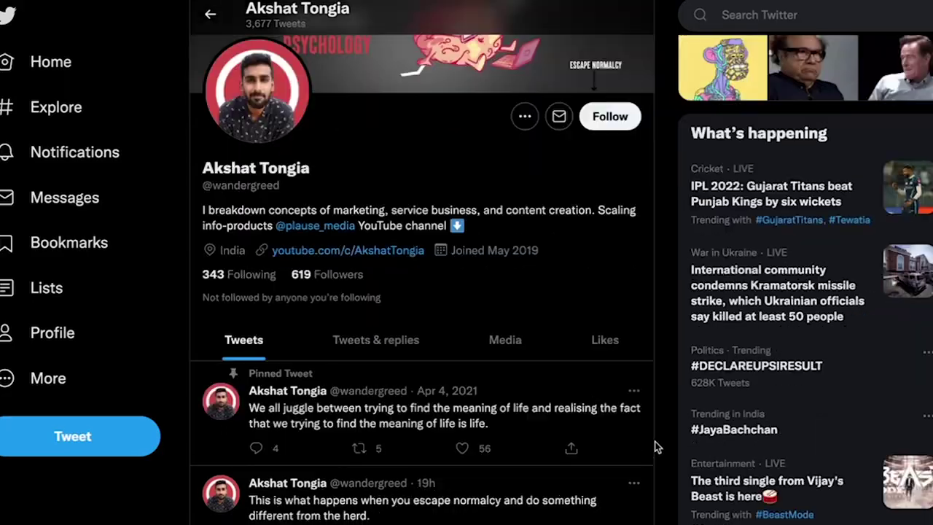
{"action": "scroll", "coordinate": [466, 292], "scroll_direction": "down", "scroll_amount": 6}
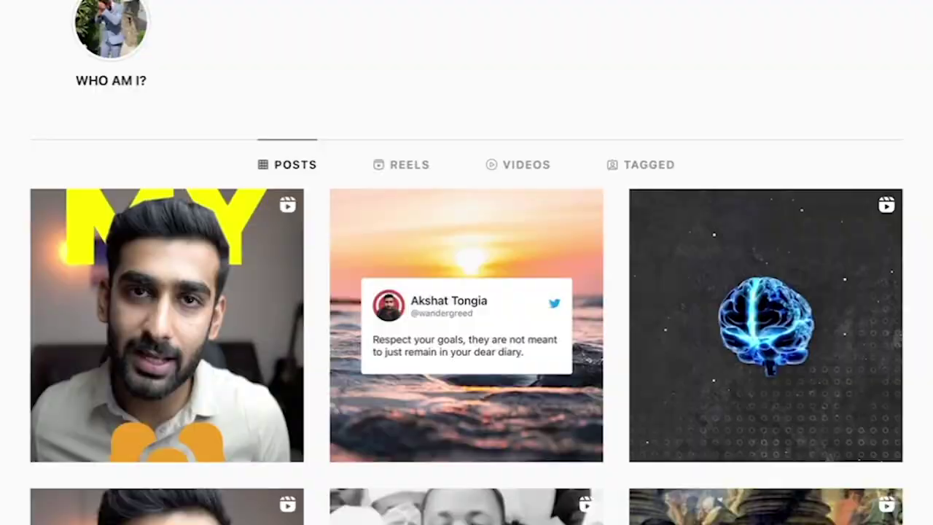
{"action": "scroll", "coordinate": [466, 291], "scroll_direction": "down", "scroll_amount": 5}
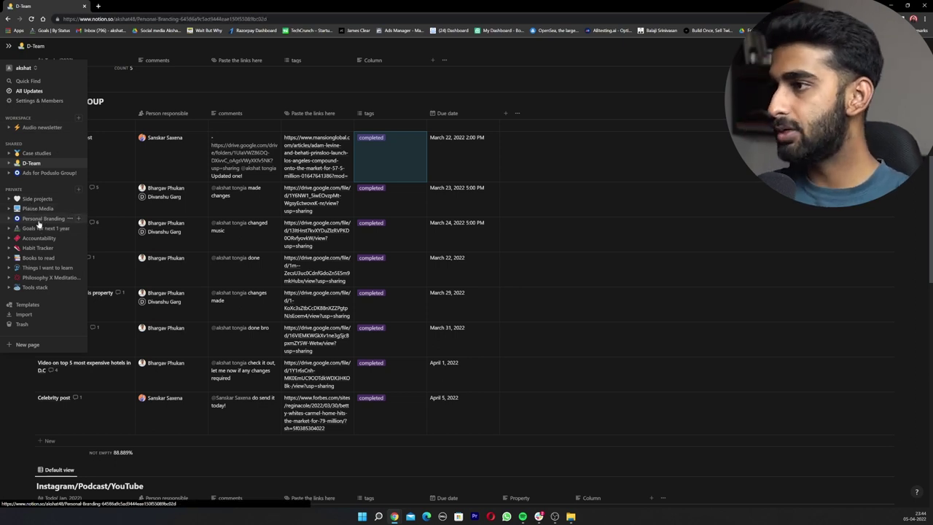
- Open the "Thread on Book reading" page inside Personal Branding's "Twitter content and thoughts"
{"action": "left_click", "coordinate": [38, 221]}
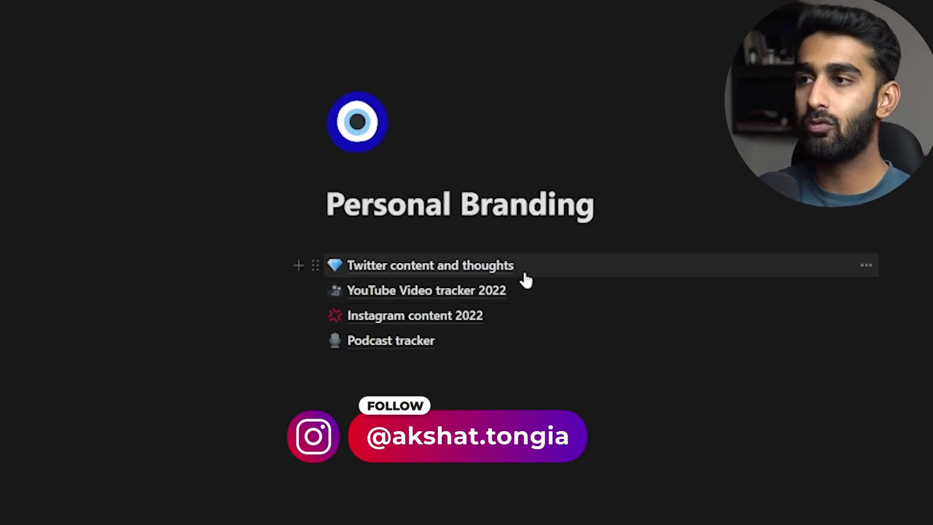
{"action": "left_click", "coordinate": [443, 268]}
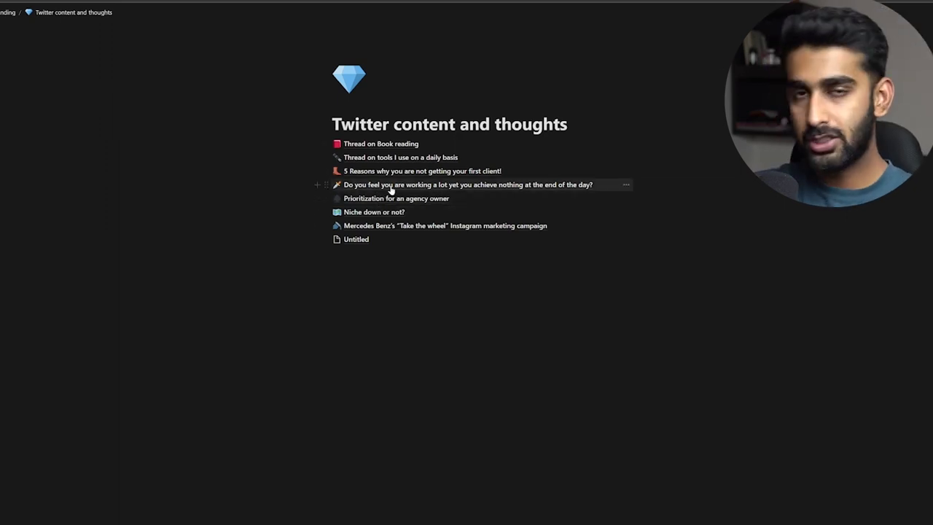
{"action": "left_click", "coordinate": [392, 149]}
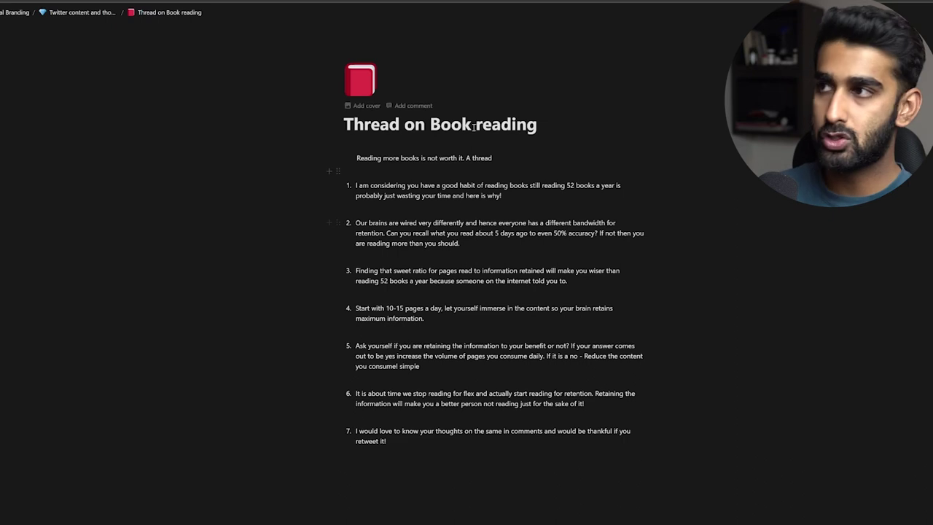
- Return to Personal Branding and view the video table in YouTube Video tracker 2022
{"action": "left_click", "coordinate": [15, 13]}
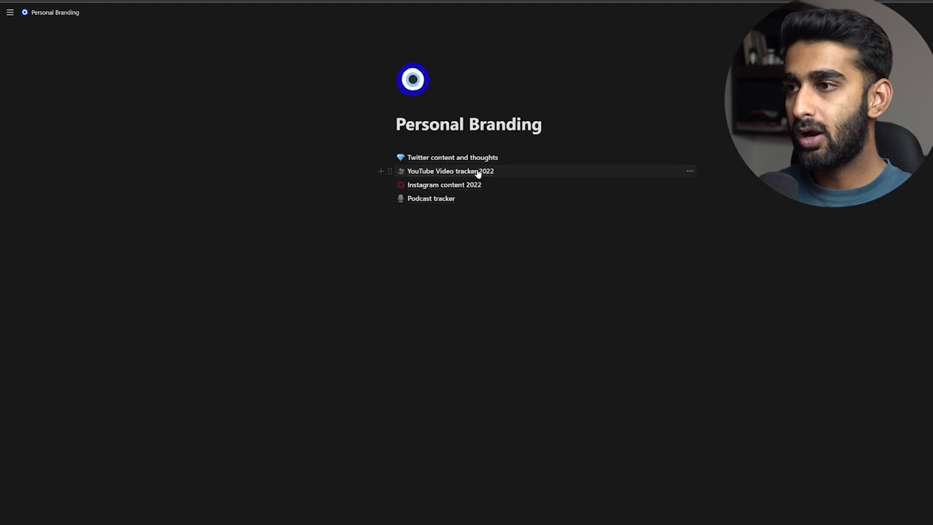
{"action": "left_click", "coordinate": [478, 171]}
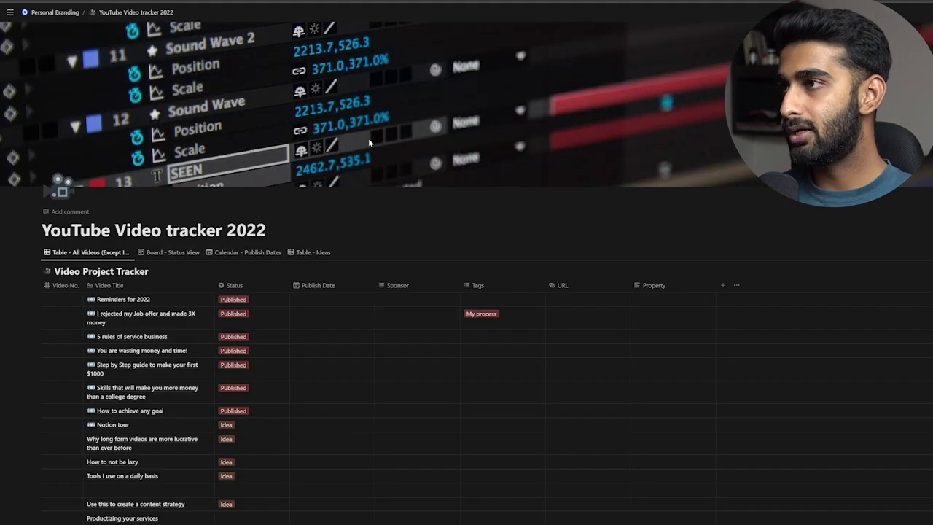
{"action": "scroll", "coordinate": [176, 210], "scroll_direction": "down", "scroll_amount": 2}
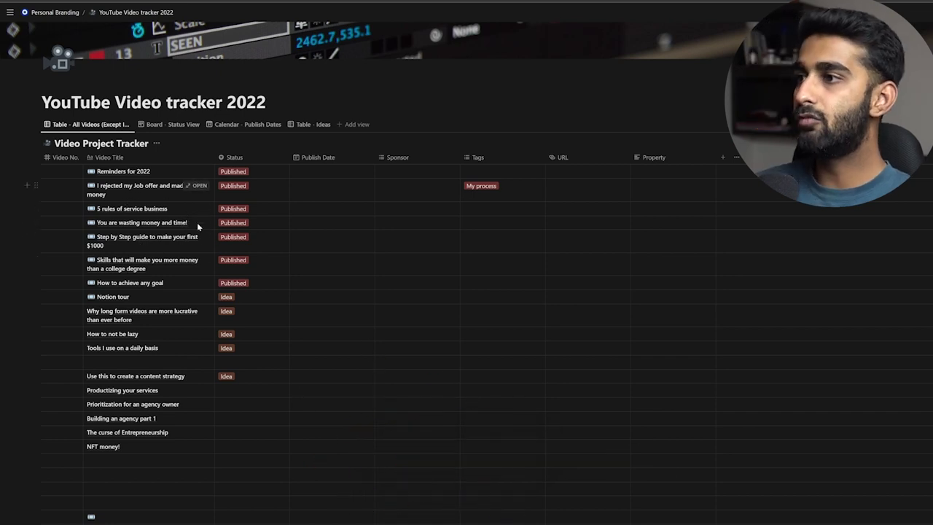
- Open the "I rejected my Job offer and made 3X money" video entry and read through its Script page
{"action": "left_click", "coordinate": [195, 186]}
{"action": "scroll", "coordinate": [536, 201], "scroll_direction": "down", "scroll_amount": 5}
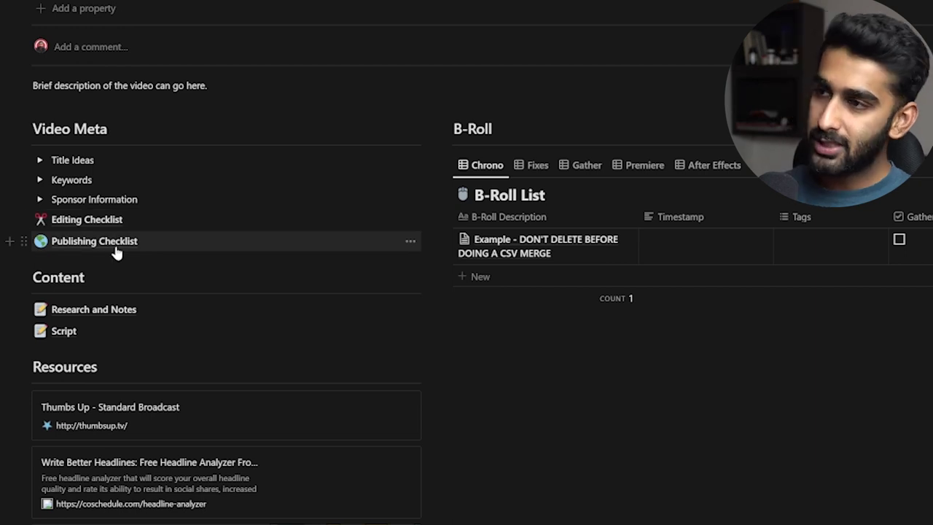
{"action": "left_click", "coordinate": [64, 331]}
{"action": "scroll", "coordinate": [495, 261], "scroll_direction": "down", "scroll_amount": 5}
{"action": "scroll", "coordinate": [499, 259], "scroll_direction": "up", "scroll_amount": 5}
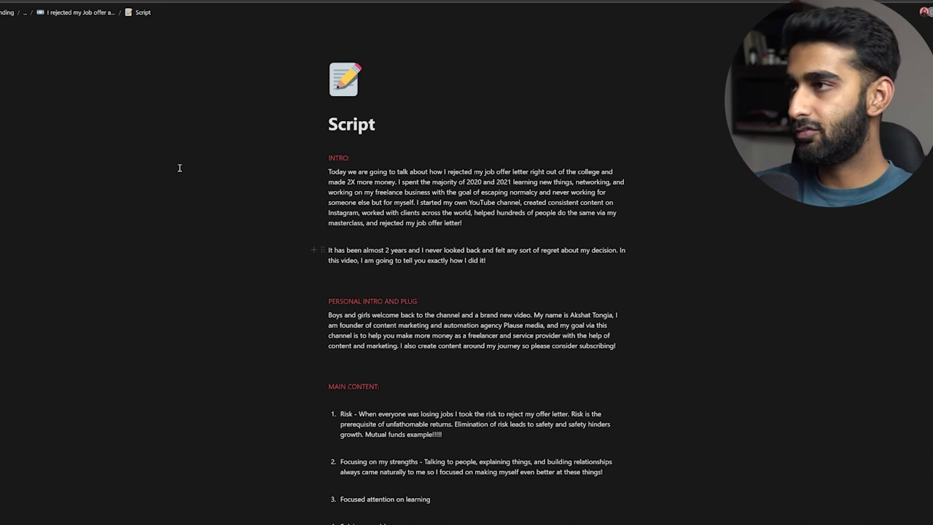
- Go back to the video entry and look over its Editing Checklist page
{"action": "left_click", "coordinate": [74, 13]}
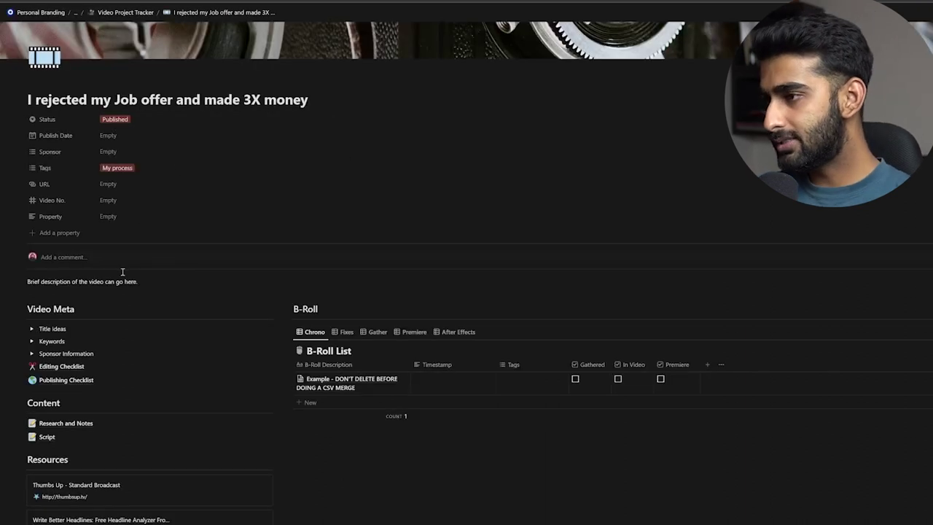
{"action": "scroll", "coordinate": [175, 267], "scroll_direction": "down", "scroll_amount": 1}
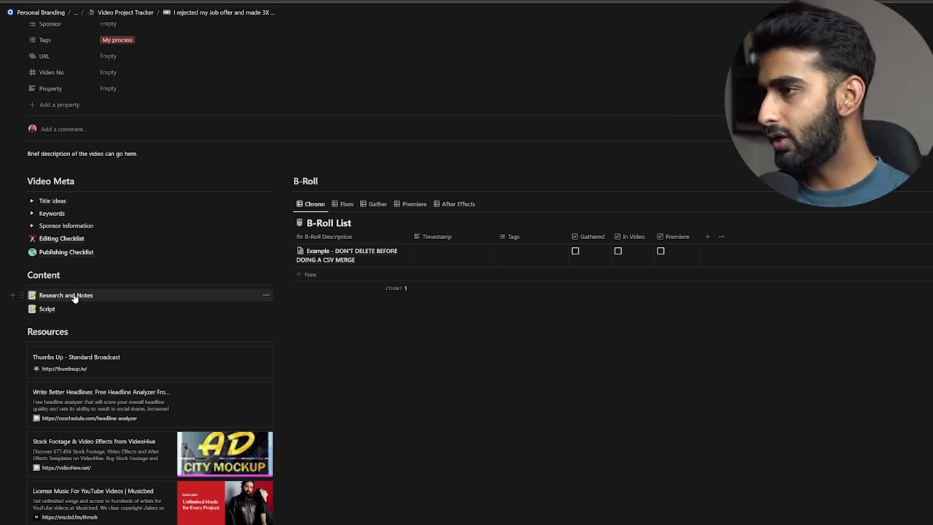
{"action": "left_click", "coordinate": [69, 239]}
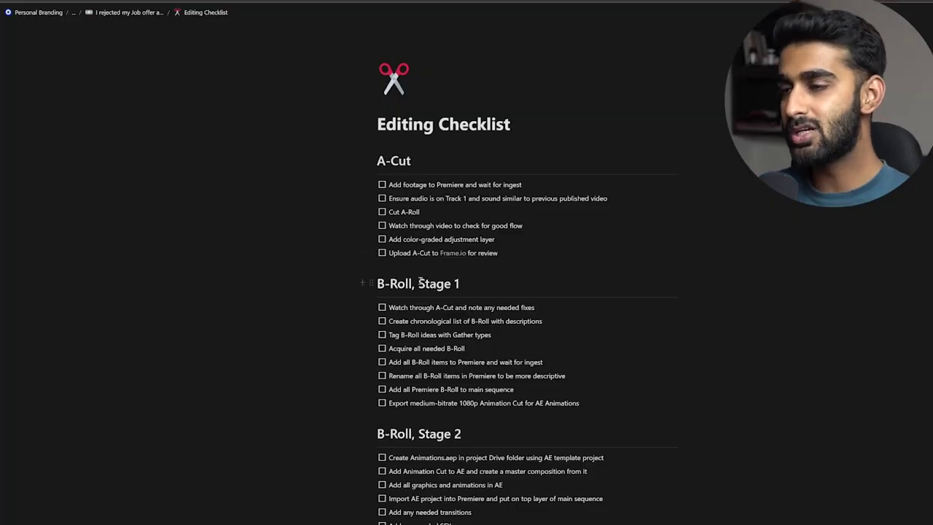
{"action": "scroll", "coordinate": [420, 283], "scroll_direction": "down", "scroll_amount": 1}
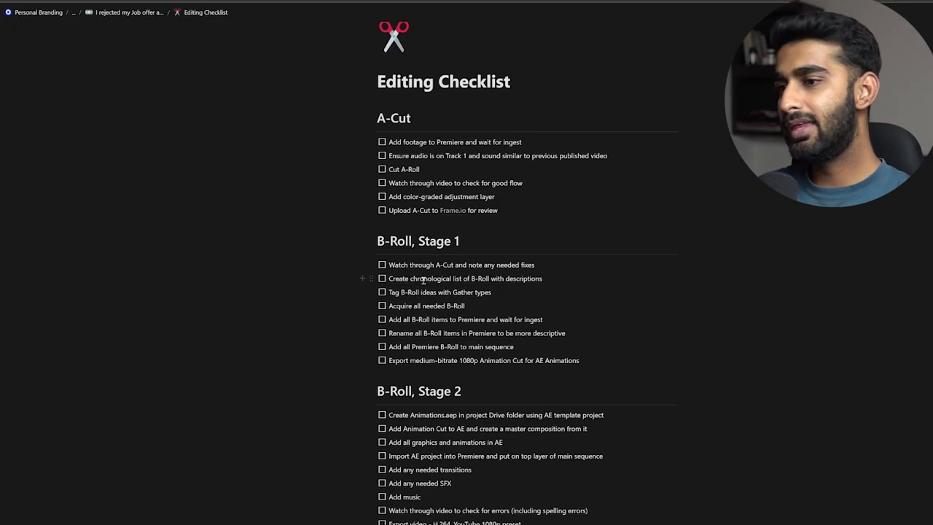
- Return through the video entry to the Video Project Tracker table
{"action": "left_click", "coordinate": [128, 13]}
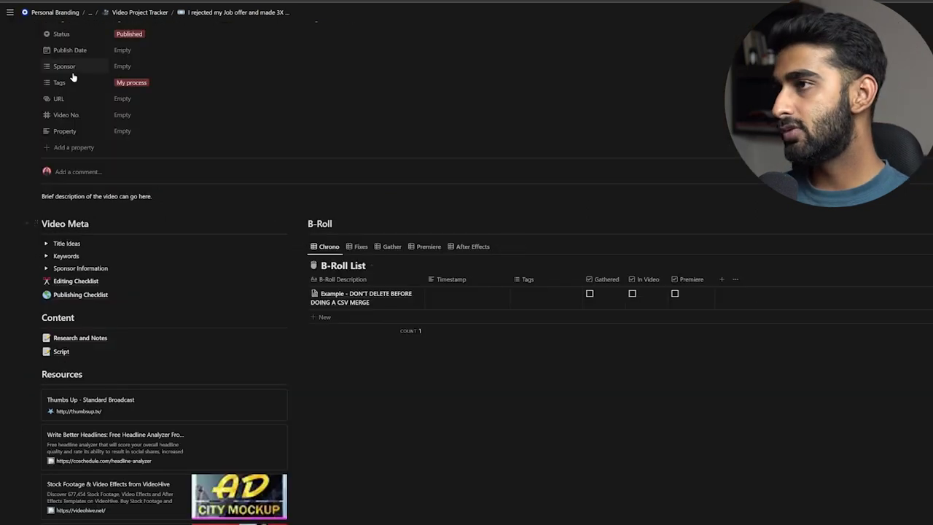
{"action": "scroll", "coordinate": [142, 33], "scroll_direction": "up", "scroll_amount": 5}
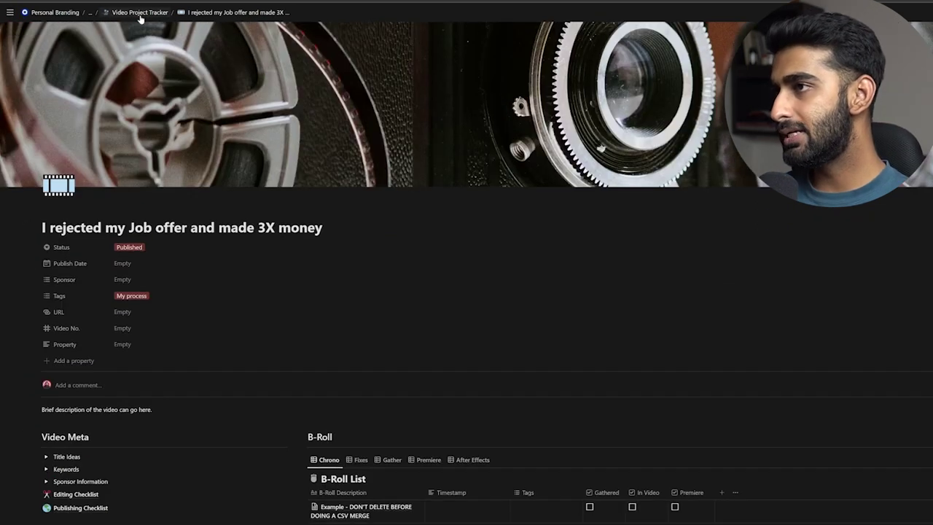
{"action": "key", "text": "ctrl+["}
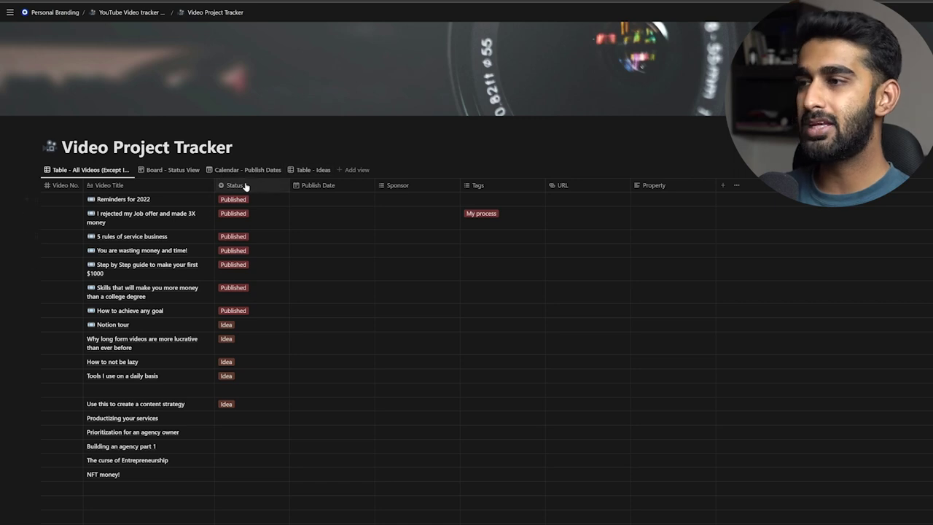
- View the Status options of "Reminders for 2022" and the Tags options of "I rejected my Job offer and made 3X money"
{"action": "left_click", "coordinate": [263, 201]}
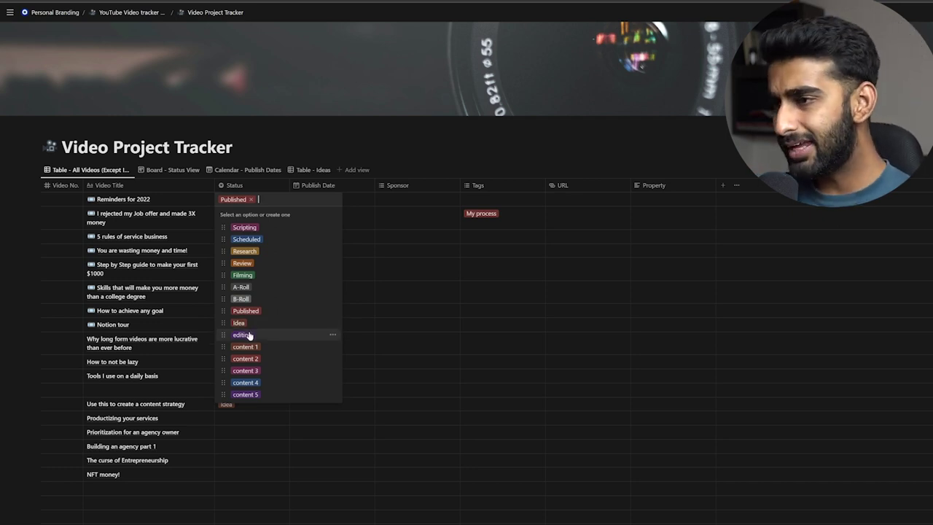
{"action": "key", "text": "Escape"}
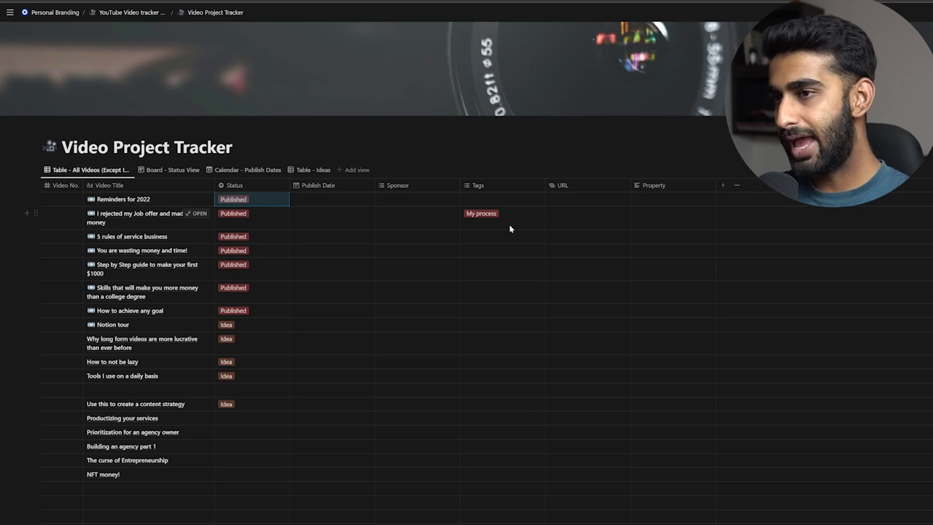
{"action": "left_click", "coordinate": [510, 228]}
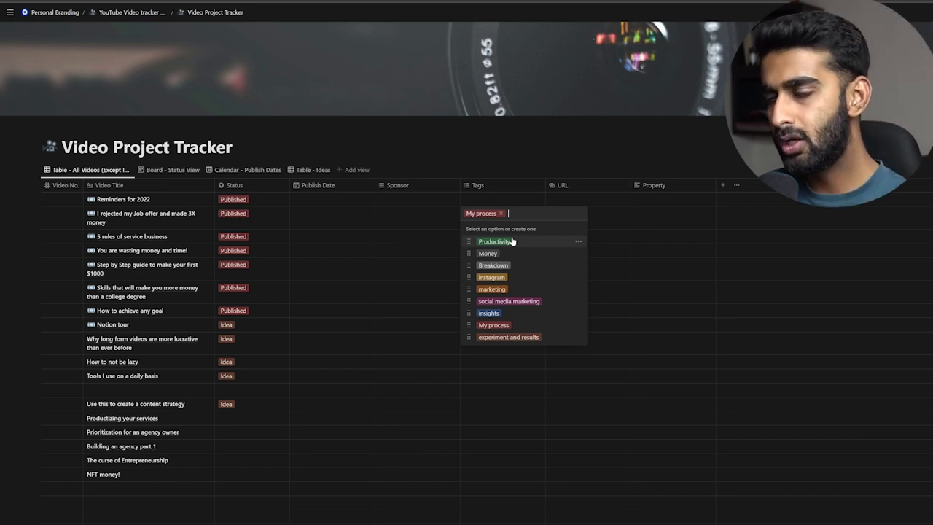
{"action": "left_click", "coordinate": [493, 418]}
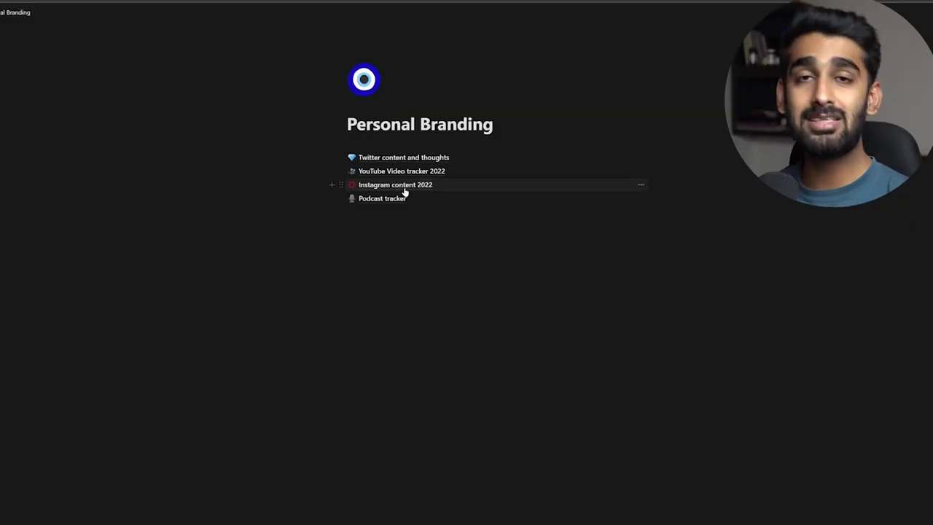
- Open the "Instagram content 2022" page from Personal Branding
{"action": "left_click", "coordinate": [404, 188]}
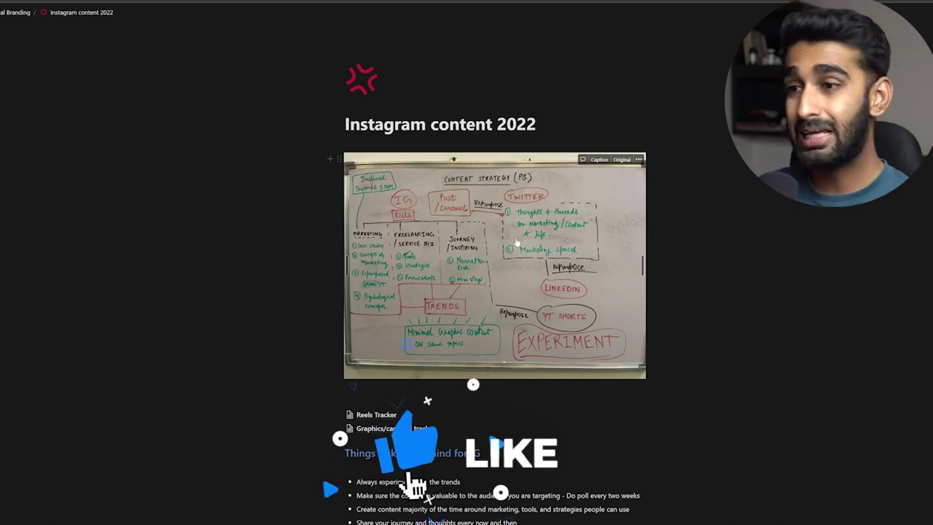
- Look over the content strategy whiteboard and the "Things to keep in mind for IG" list, highlighting the point about experimenting with trends
{"action": "scroll", "coordinate": [421, 371], "scroll_direction": "down", "scroll_amount": 2}
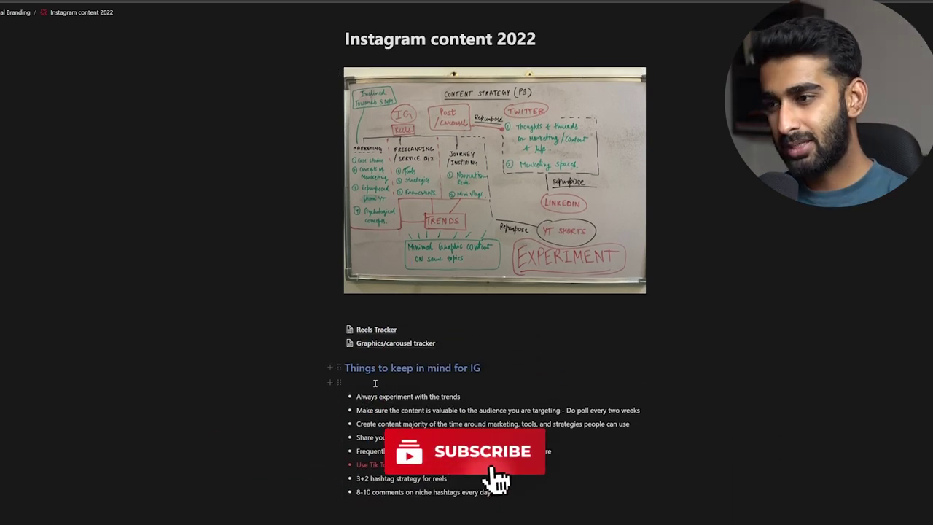
{"action": "left_click_drag", "start_coordinate": [339, 397], "coordinate": [401, 393]}
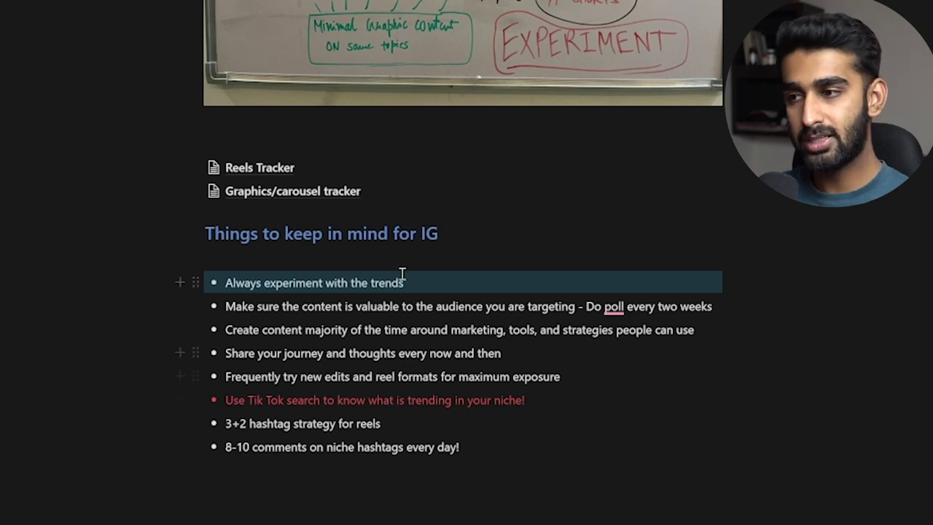
- Open the Reels Tracker and view the script in its "Marketing case study - Redbull" entry
{"action": "left_click", "coordinate": [243, 169]}
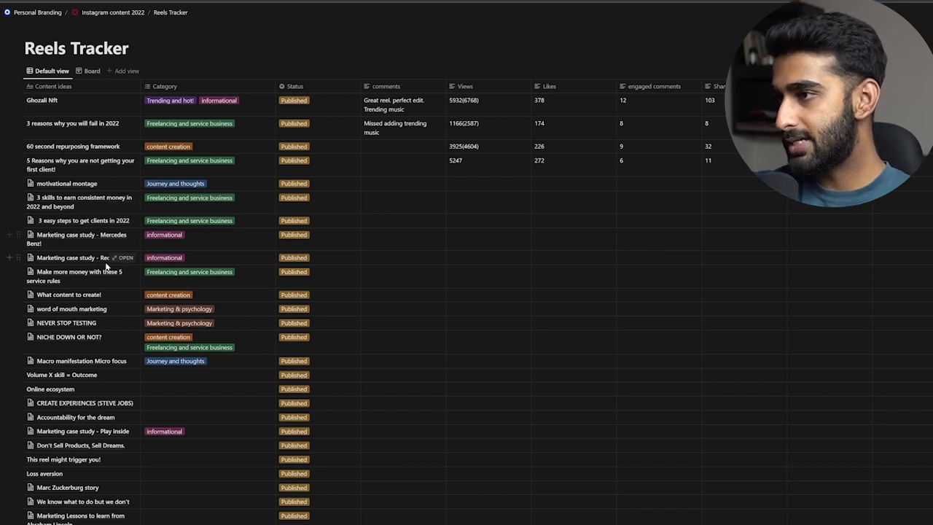
{"action": "left_click", "coordinate": [122, 258]}
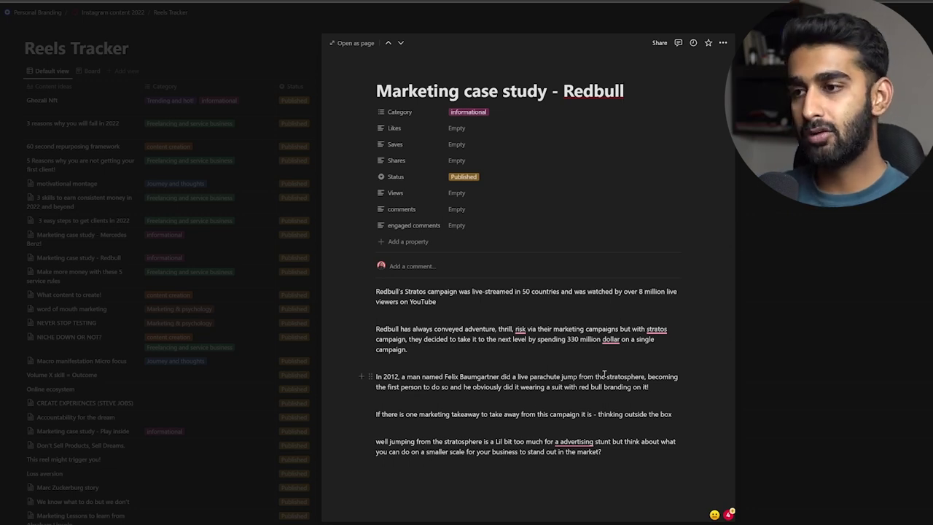
{"action": "left_click", "coordinate": [68, 125]}
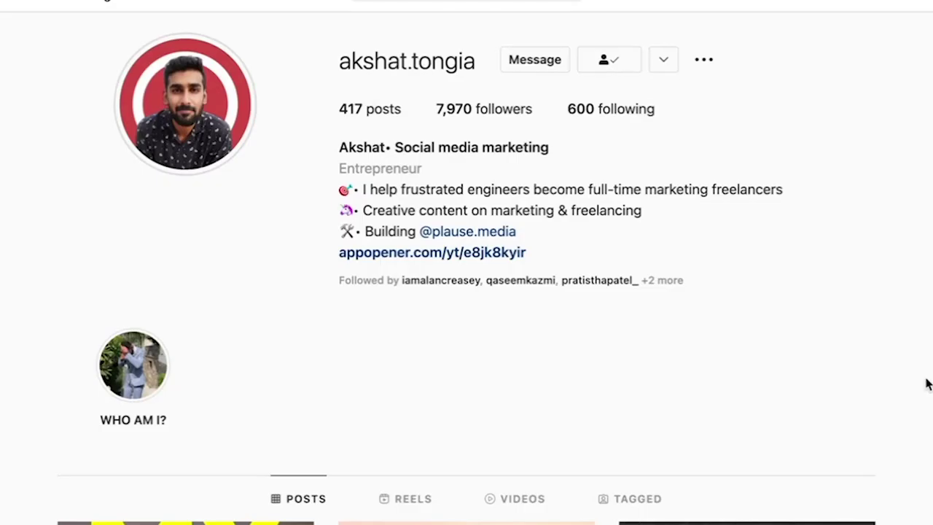
- Look through the posts on the creator's Instagram profile
{"action": "scroll", "coordinate": [927, 383], "scroll_direction": "down", "scroll_amount": 6}
{"action": "scroll", "coordinate": [926, 383], "scroll_direction": "down", "scroll_amount": 15}
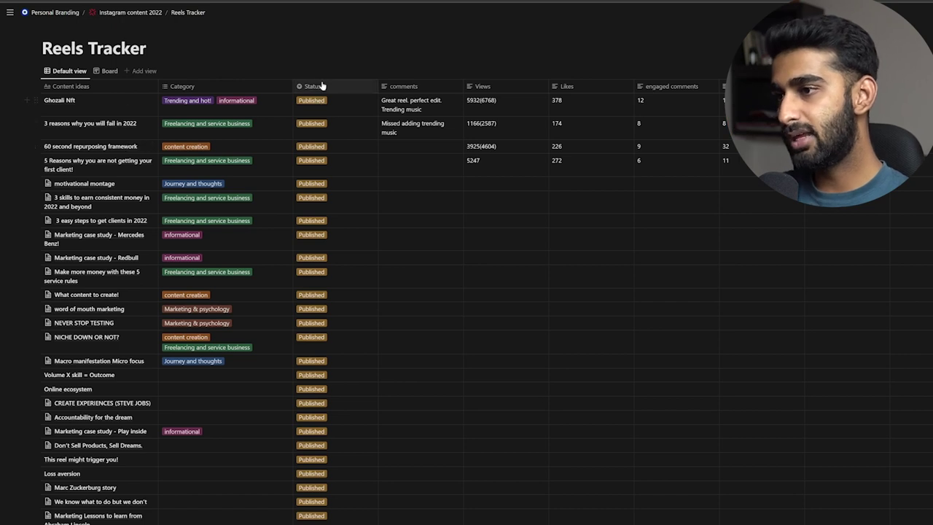
- In the Reels Tracker, view the Status options of "Ghozali Nft" and highlight the unfilled metric cells from the Views column onward
{"action": "left_click", "coordinate": [330, 102]}
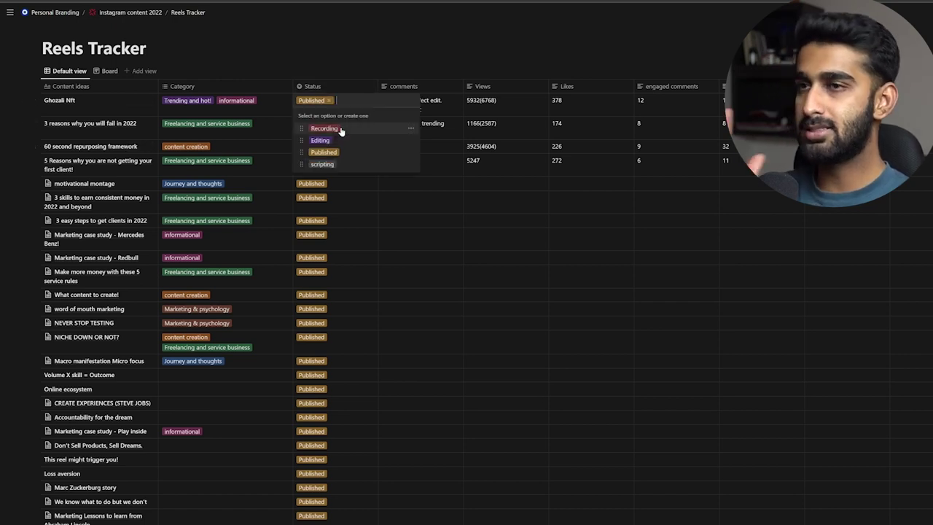
{"action": "left_click", "coordinate": [384, 41]}
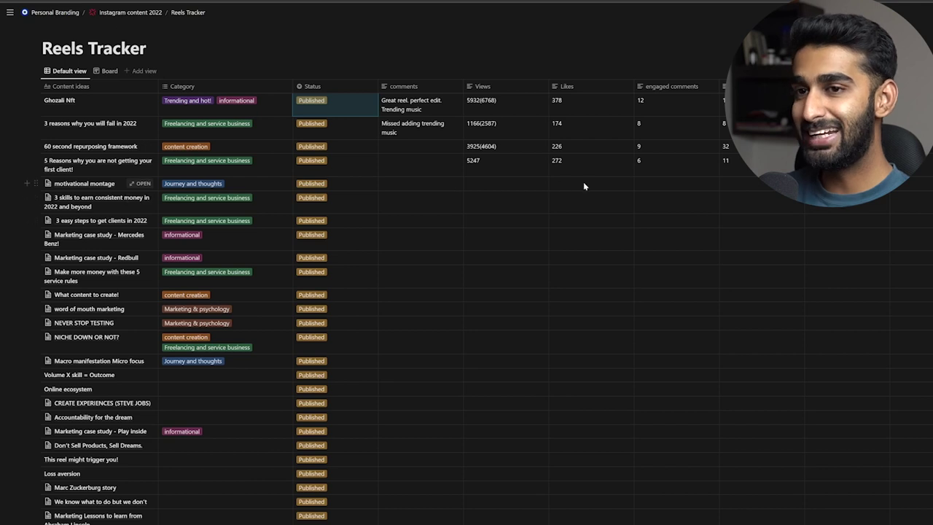
{"action": "left_click_drag", "start_coordinate": [889, 177], "coordinate": [551, 386]}
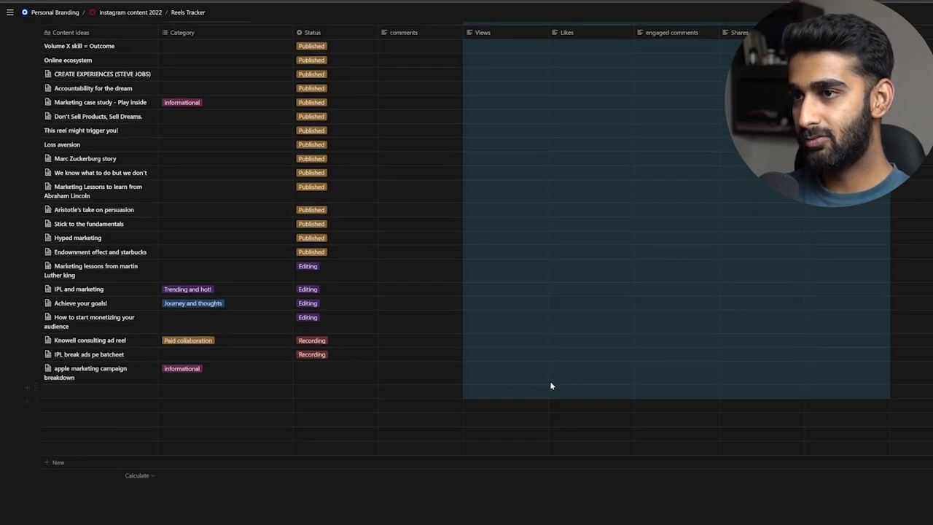
{"action": "scroll", "coordinate": [583, 372], "scroll_direction": "up", "scroll_amount": 5}
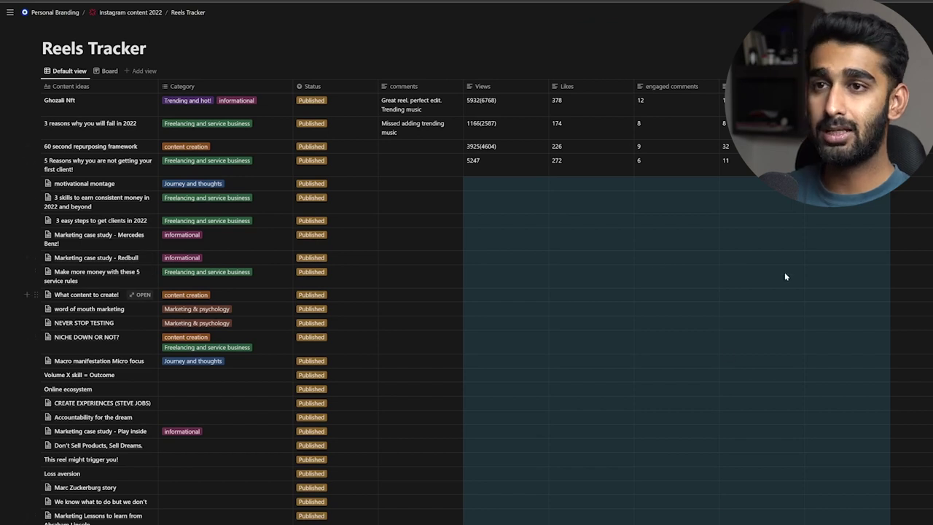
{"action": "key", "text": "Escape"}
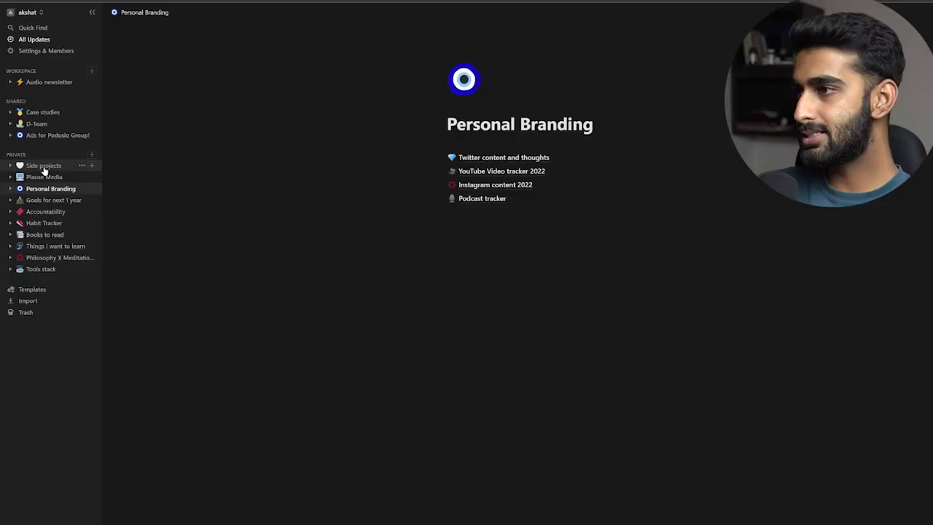
- Open the Accountability page and look over its Q1 goals, linked pages and biweekly Zoom call section
{"action": "left_click", "coordinate": [52, 213]}
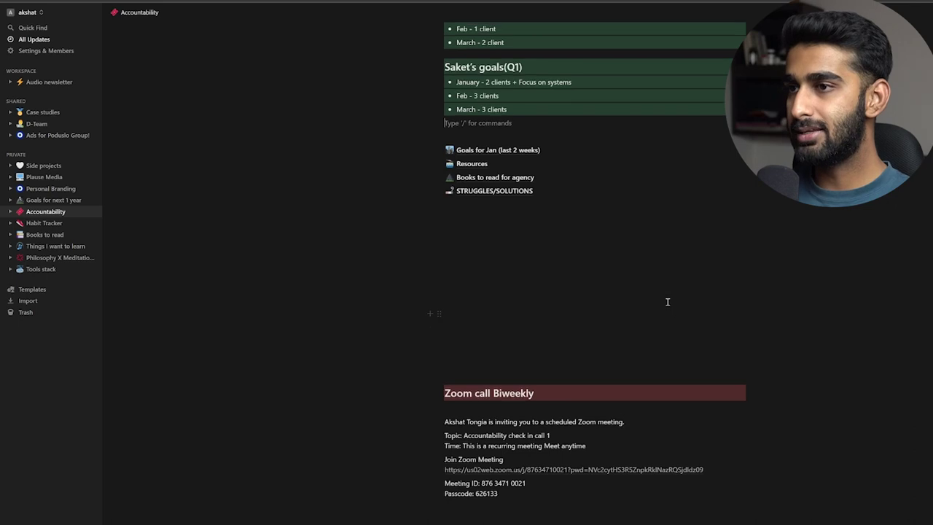
{"action": "scroll", "coordinate": [664, 300], "scroll_direction": "up", "scroll_amount": 3}
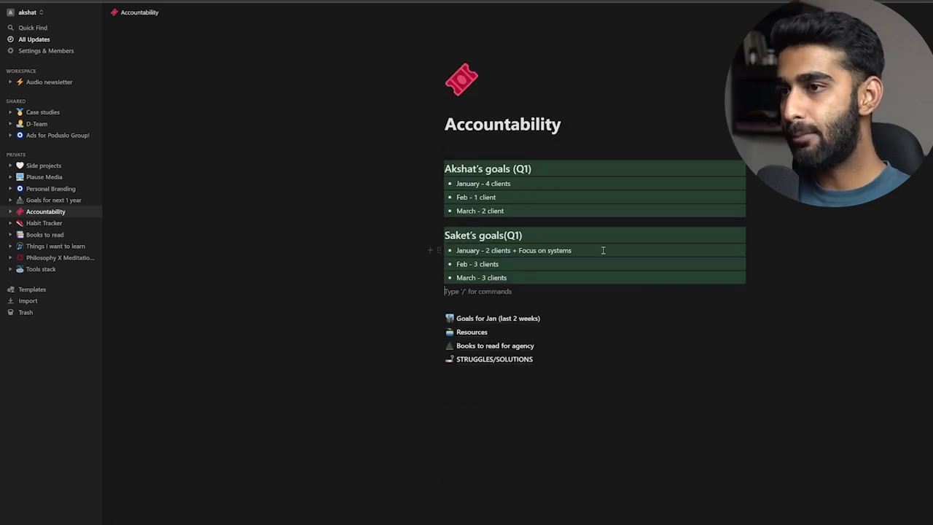
{"action": "scroll", "coordinate": [338, 187], "scroll_direction": "down", "scroll_amount": 3}
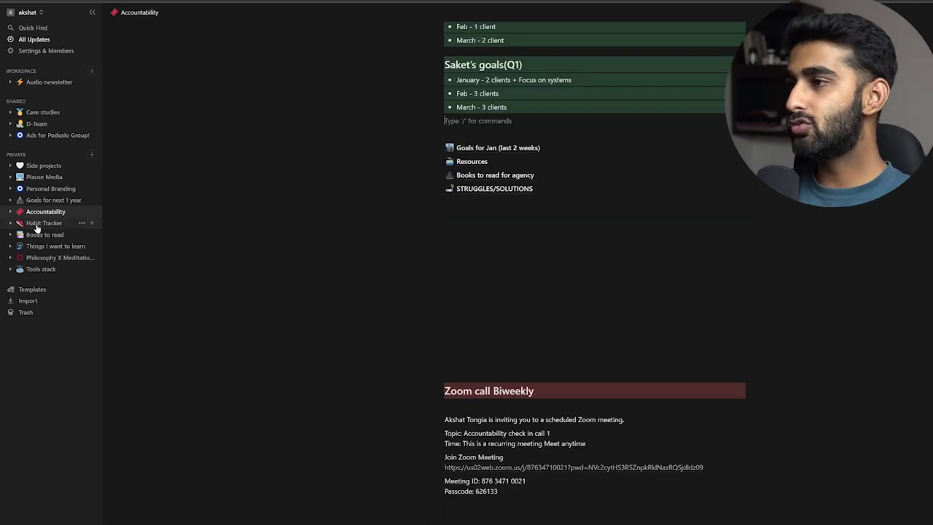
- Open the Habit Tracker page to view its weekly checklist
{"action": "left_click", "coordinate": [44, 222]}
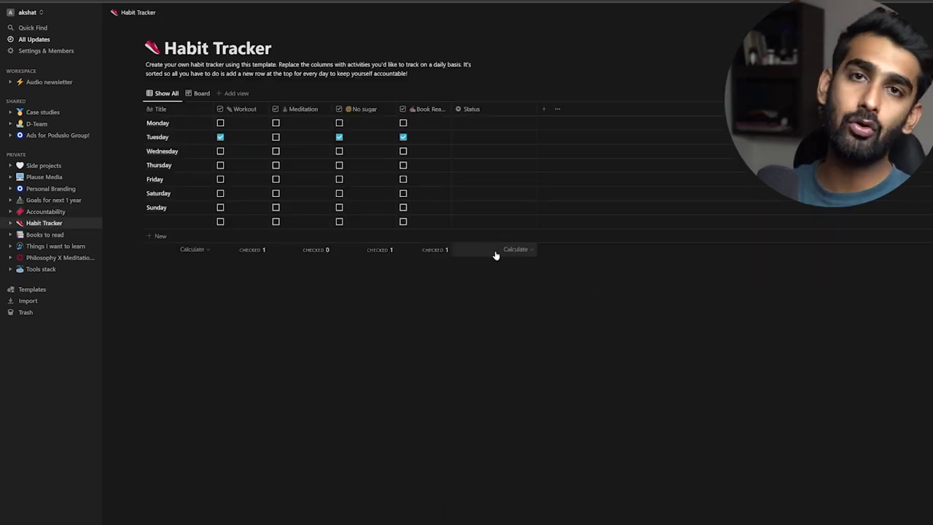